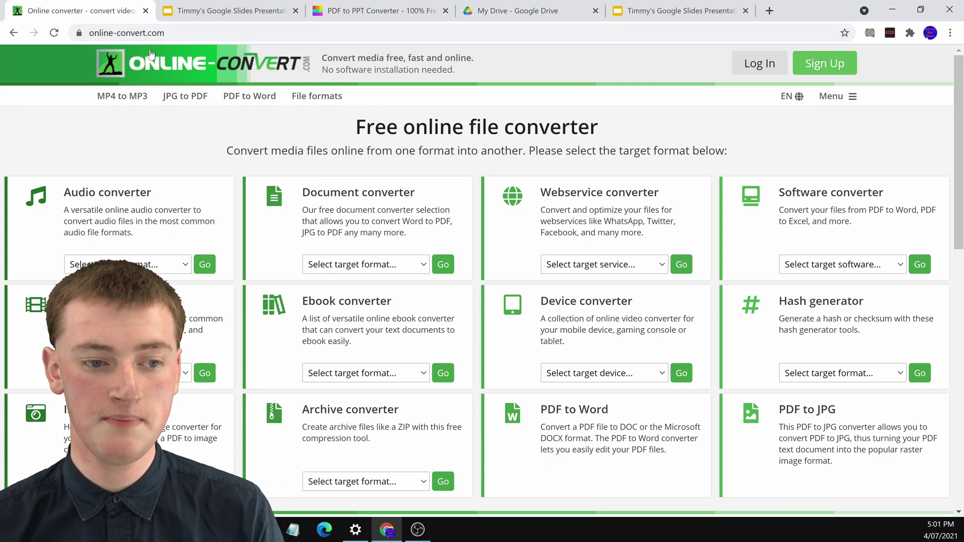
Convert Timmy's Example PDF.pdf to PNG images with Online-Convert's Convert to PNG tool.
{"action": "scroll", "coordinate": [195, 130], "scroll_direction": "down", "scroll_amount": 3}
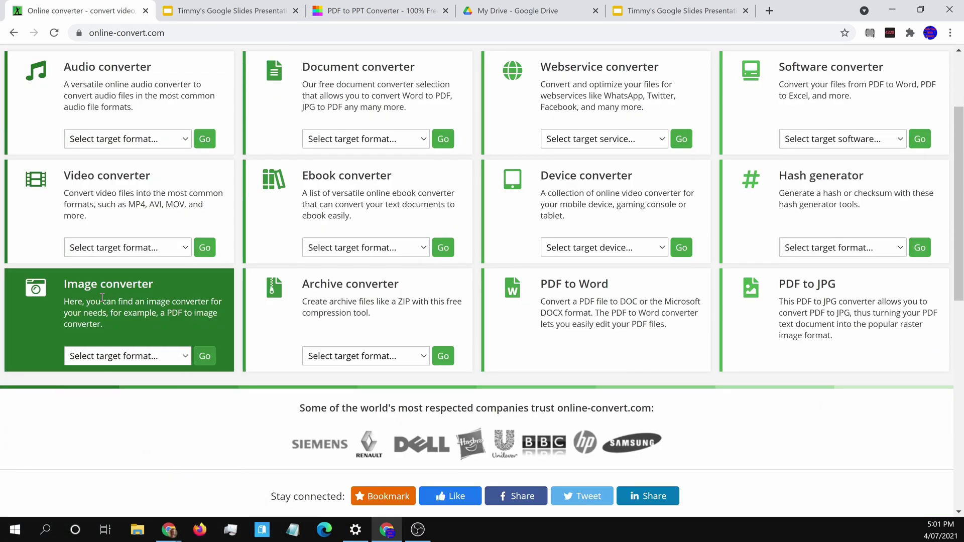
{"action": "left_click", "coordinate": [121, 358]}
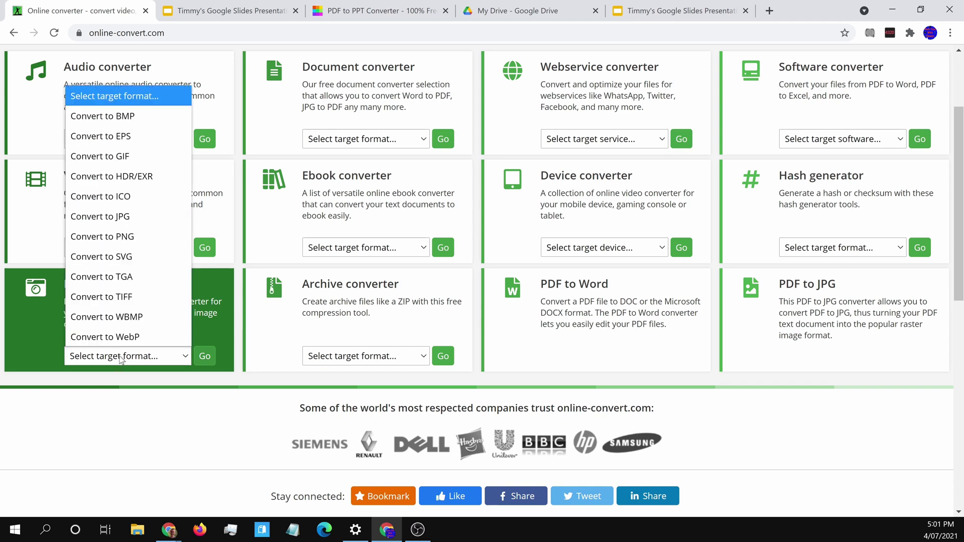
{"action": "left_click", "coordinate": [152, 237]}
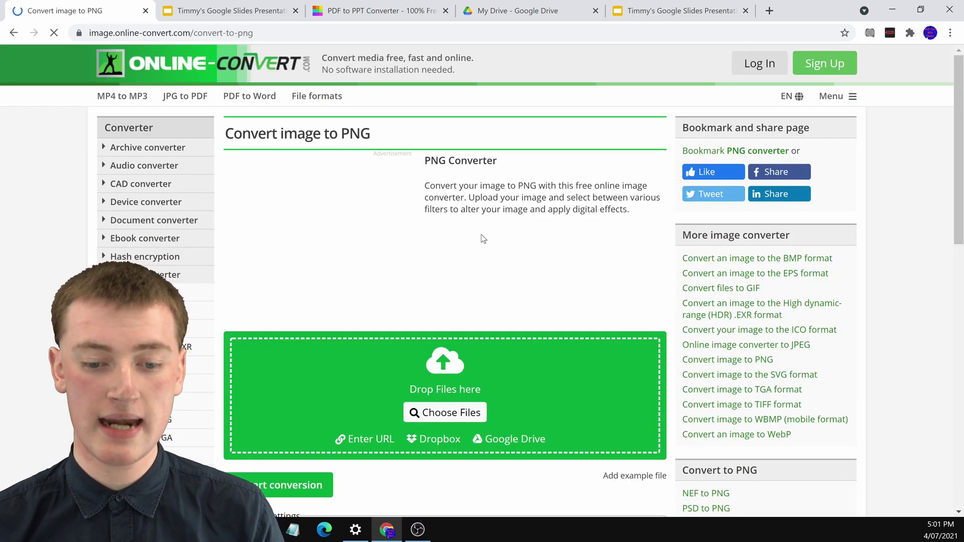
{"action": "scroll", "coordinate": [462, 252], "scroll_direction": "down", "scroll_amount": 3}
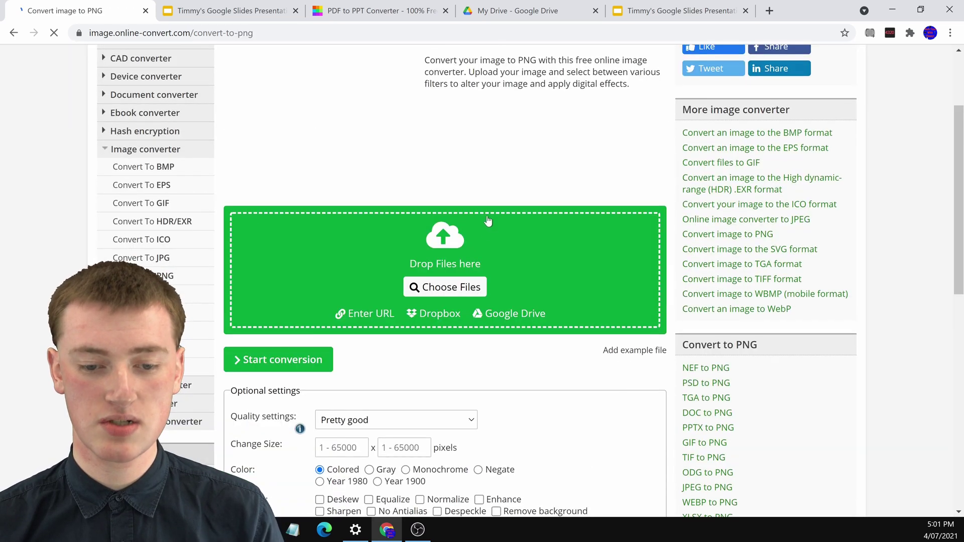
{"action": "left_click", "coordinate": [441, 290]}
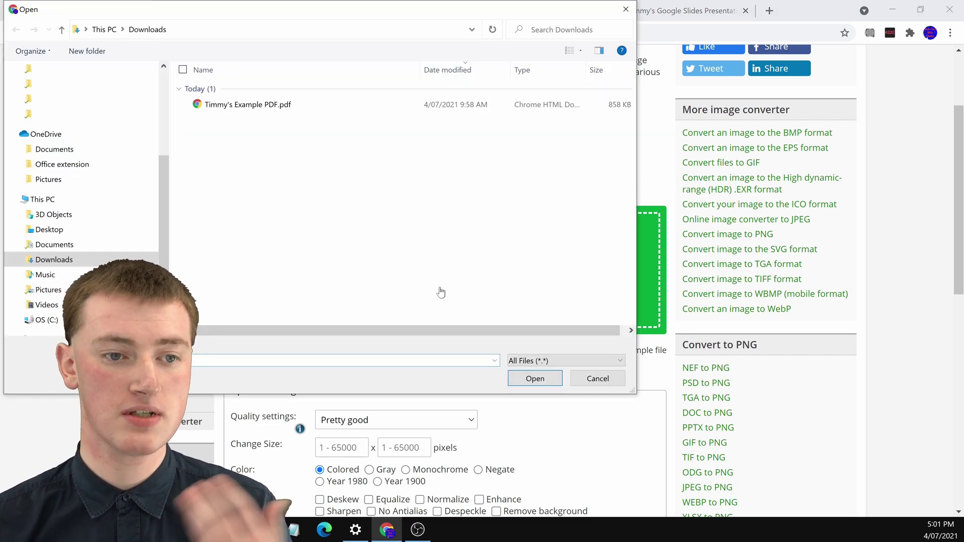
{"action": "double_click", "coordinate": [265, 106]}
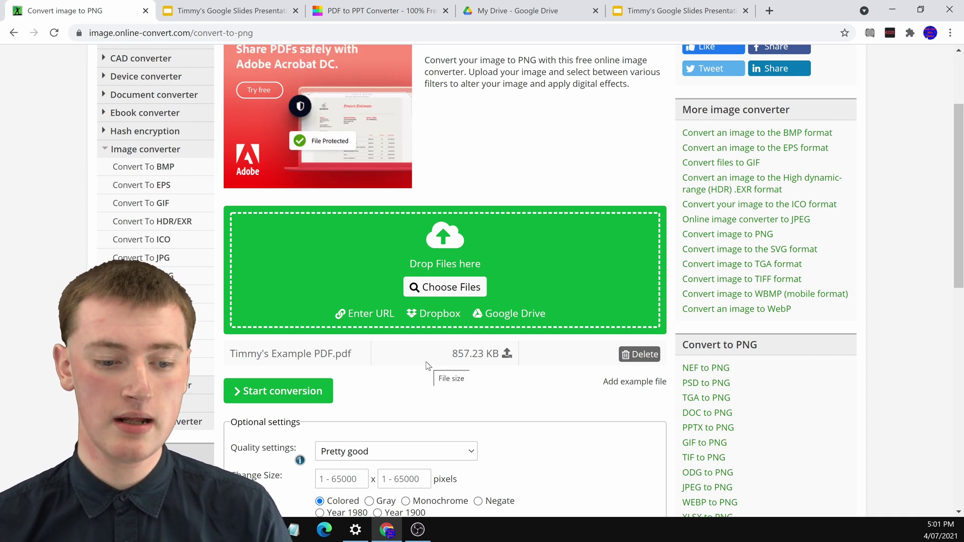
{"action": "left_click", "coordinate": [308, 397]}
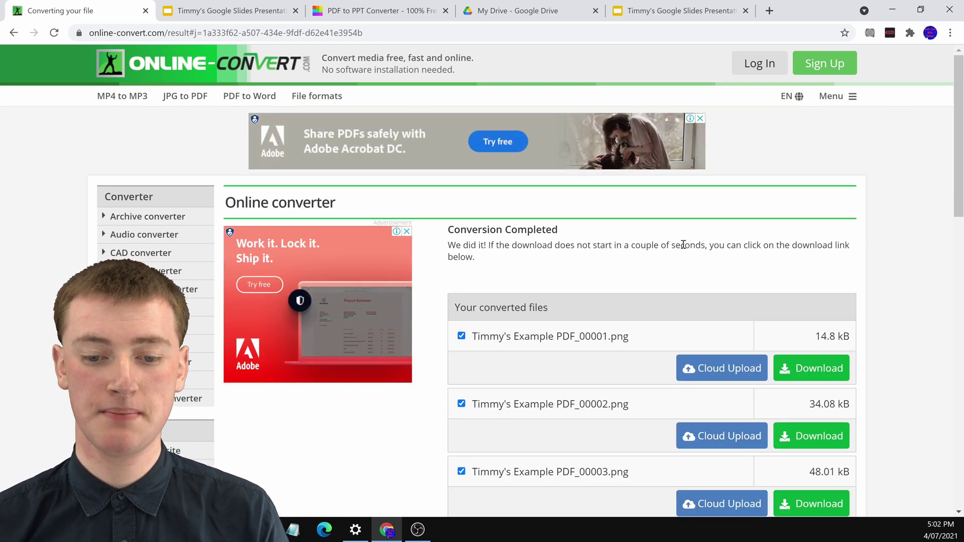
Download Timmy's Example PDF_00004.png and go back to the Google Slides presentation.
{"action": "scroll", "coordinate": [680, 242], "scroll_direction": "down", "scroll_amount": 2}
{"action": "scroll", "coordinate": [676, 228], "scroll_direction": "down", "scroll_amount": 2}
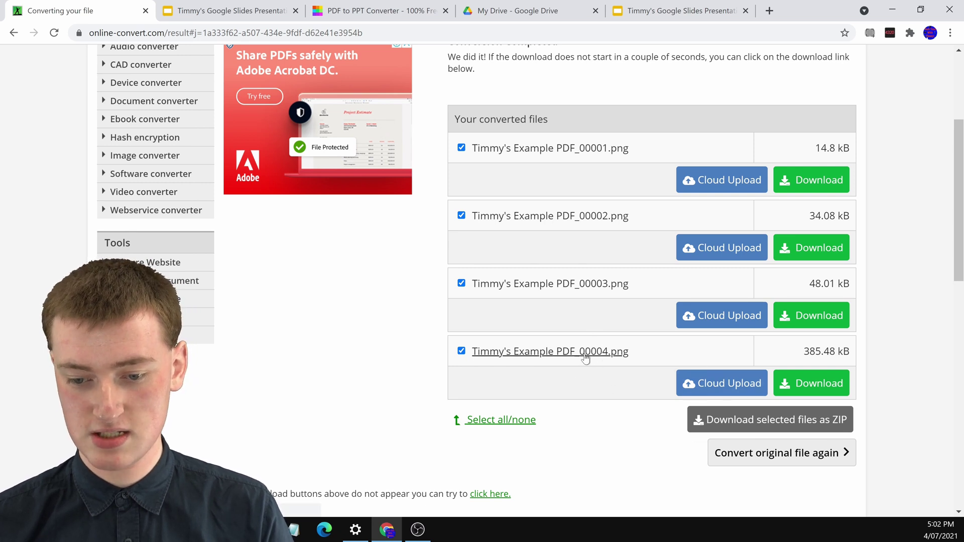
{"action": "left_click", "coordinate": [813, 383]}
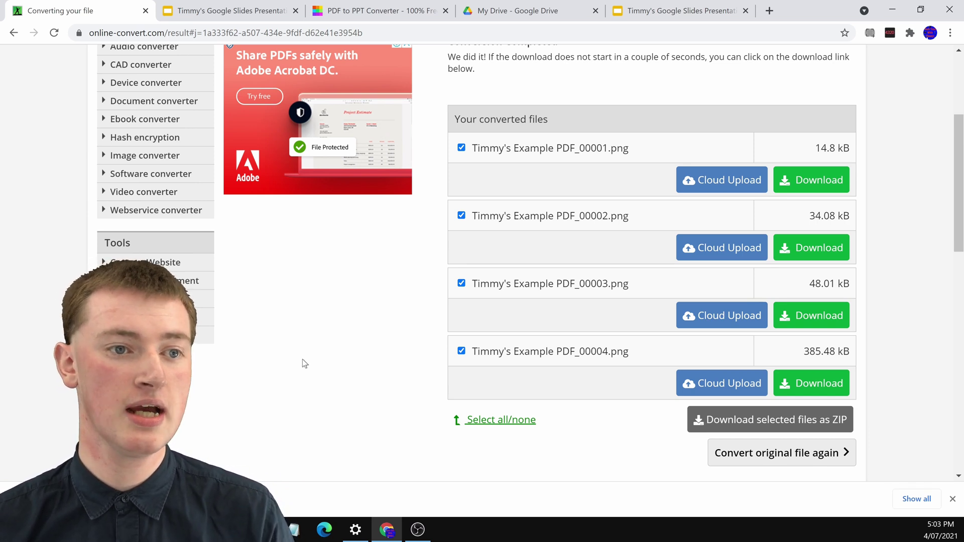
{"action": "left_click", "coordinate": [253, 6]}
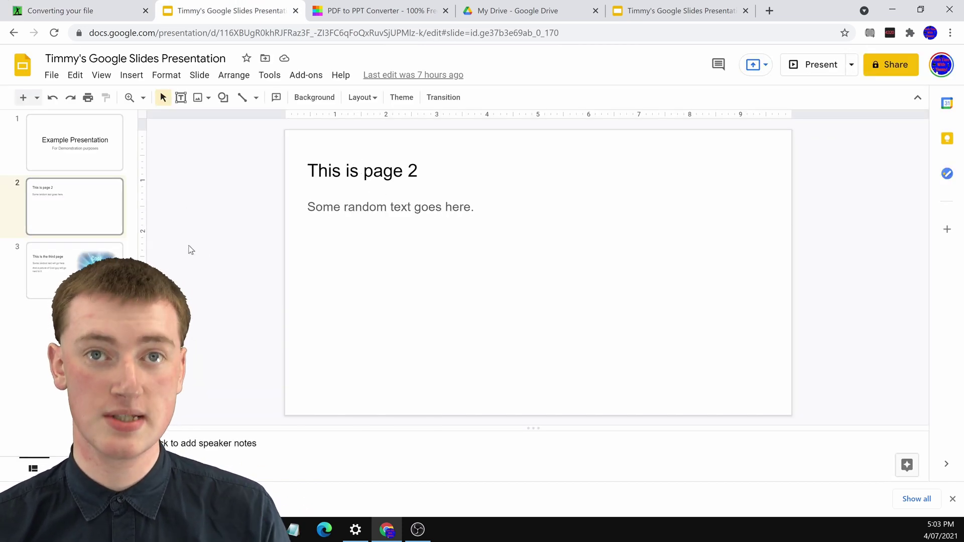
Upload Timmy's Example PDF_00004.png as an image onto slide 2, 'This is page 2'.
{"action": "left_click", "coordinate": [75, 146]}
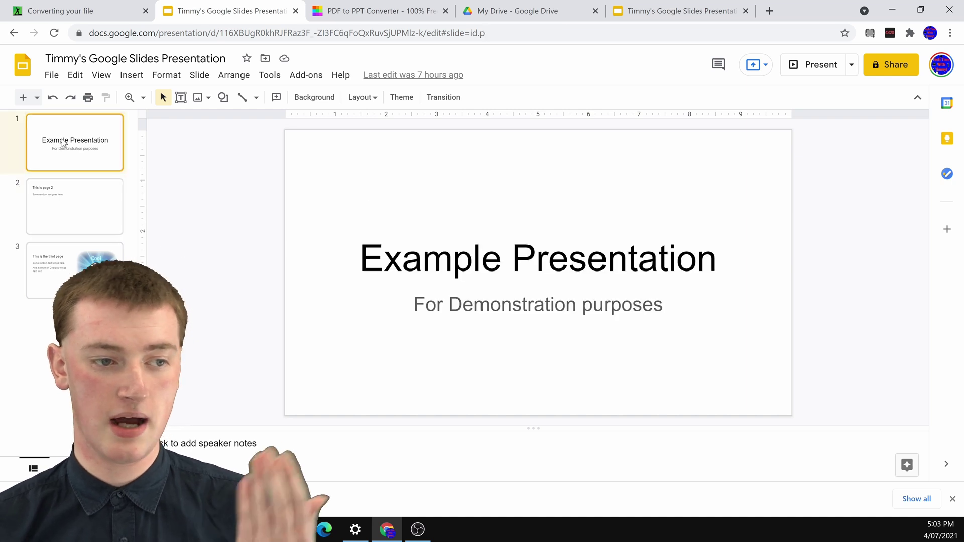
{"action": "left_click", "coordinate": [81, 205]}
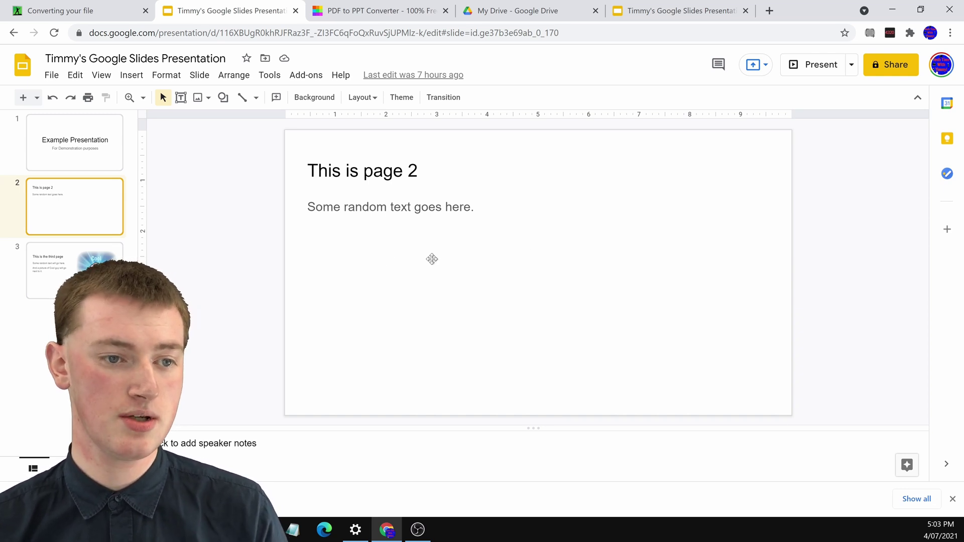
{"action": "left_click", "coordinate": [208, 99]}
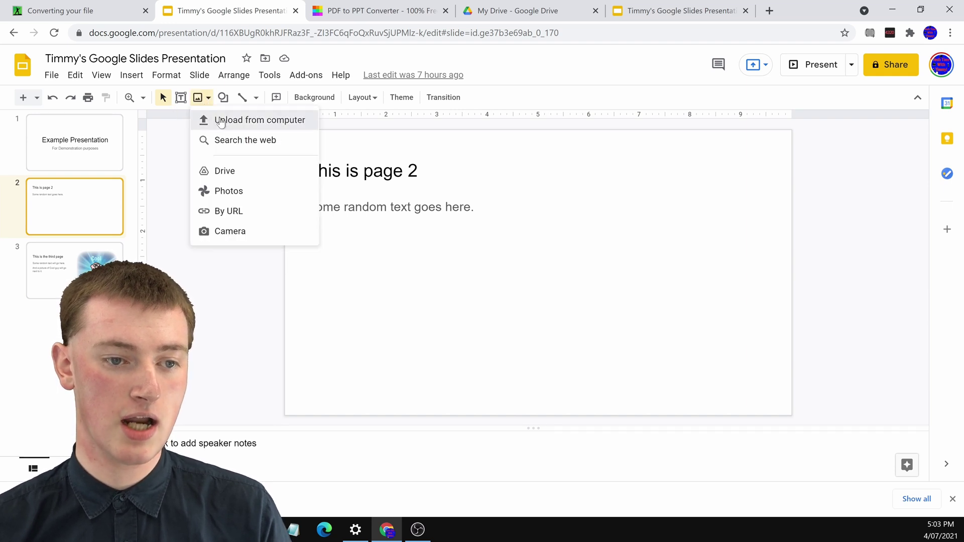
{"action": "left_click", "coordinate": [219, 120]}
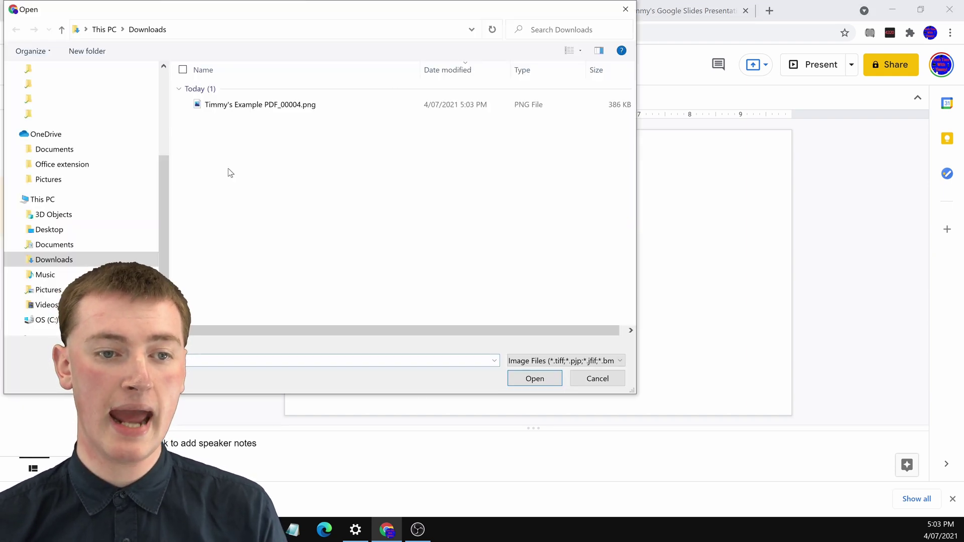
{"action": "left_click", "coordinate": [279, 106]}
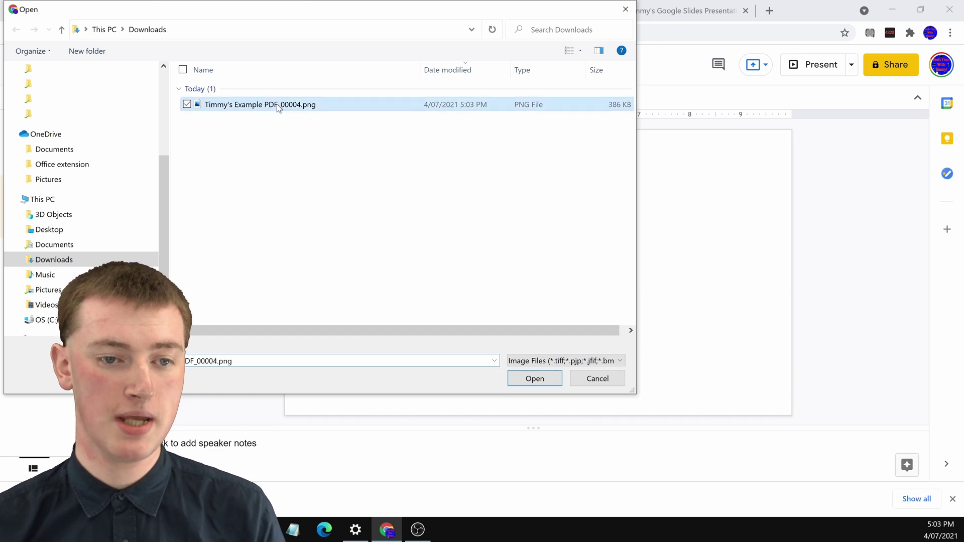
{"action": "double_click", "coordinate": [277, 104]}
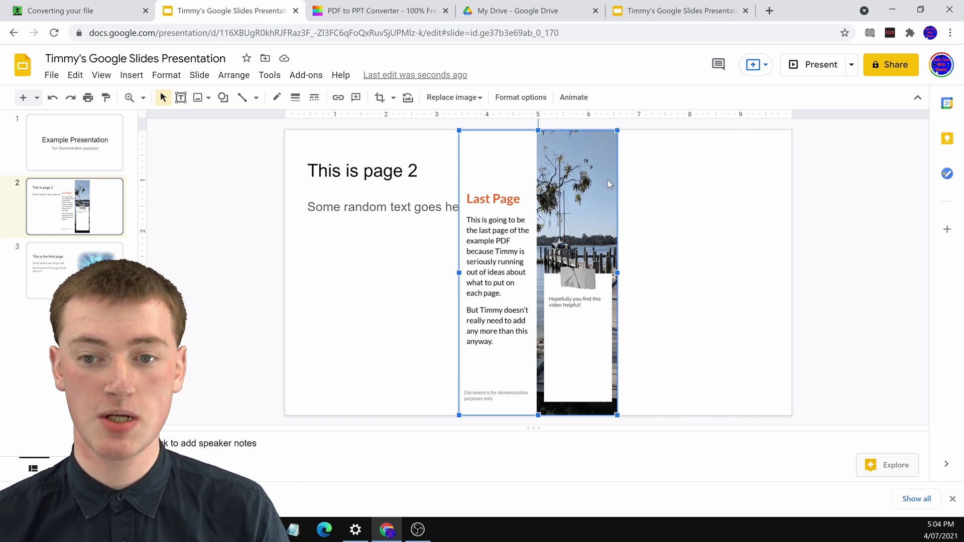
Shrink the last-page image and move it to the right side of slide 2.
{"action": "left_click_drag", "start_coordinate": [618, 130], "coordinate": [584, 190]}
{"action": "left_click_drag", "start_coordinate": [514, 292], "coordinate": [663, 255]}
{"action": "left_click", "coordinate": [769, 255]}
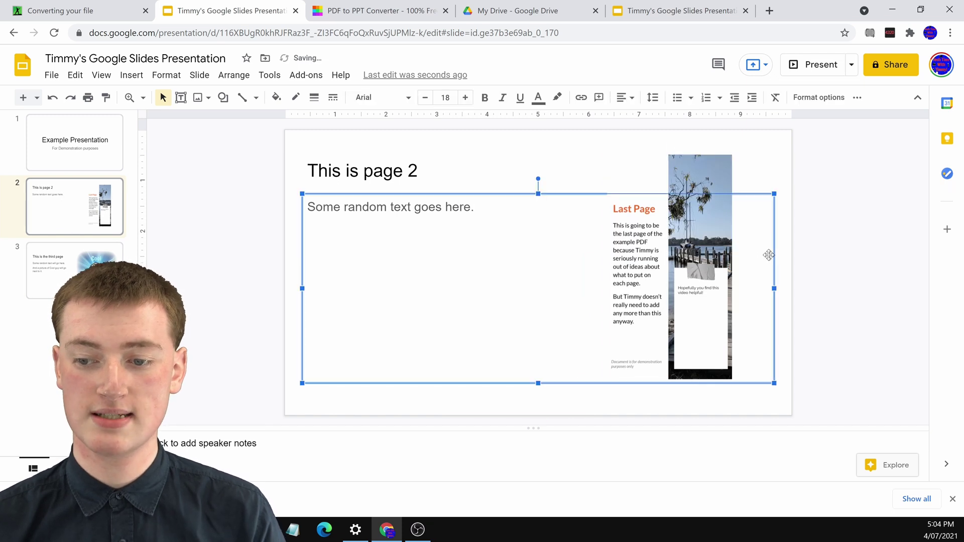
{"action": "left_click", "coordinate": [782, 248]}
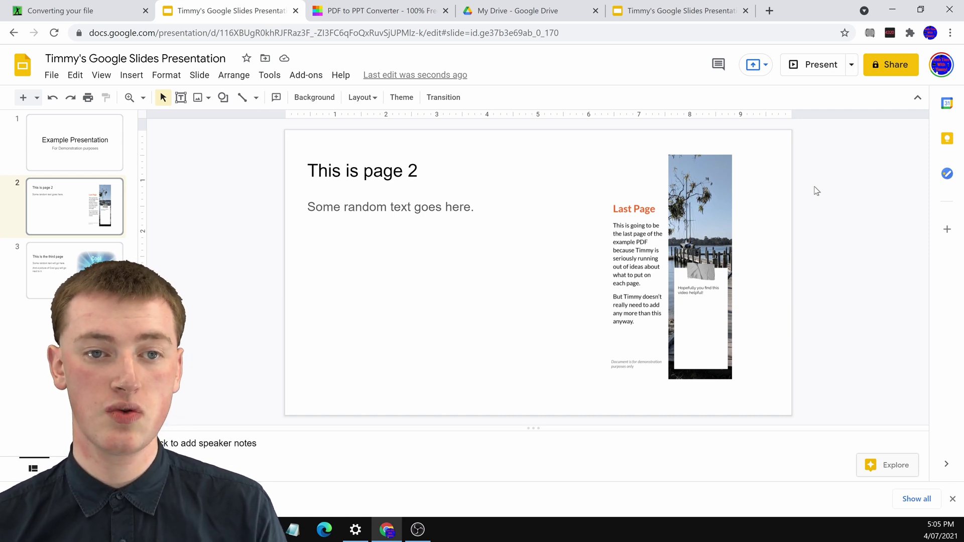
{"action": "left_click", "coordinate": [329, 9]}
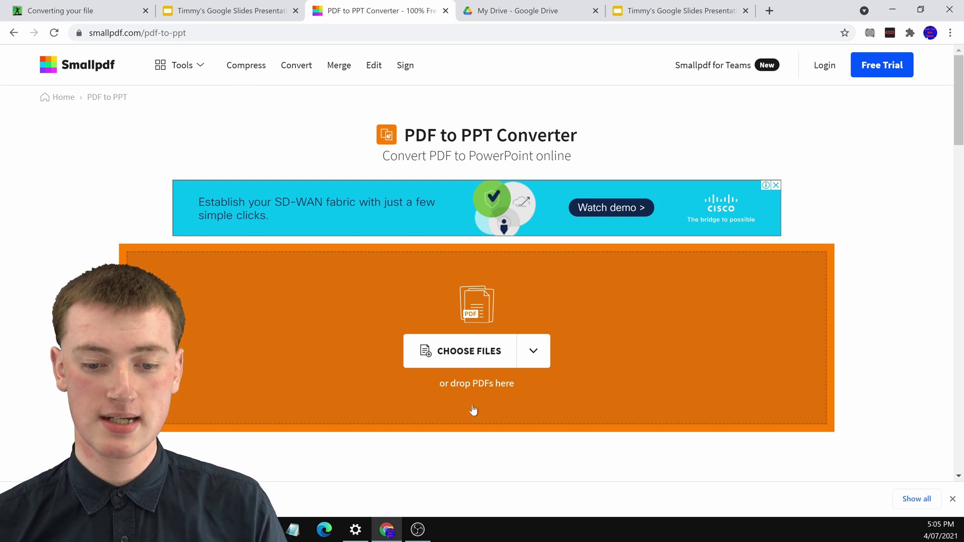
Convert Timmy's Example PDF.pdf in Smallpdf and download Timmy's Example PDF-converted.pptx.
{"action": "left_click", "coordinate": [471, 350]}
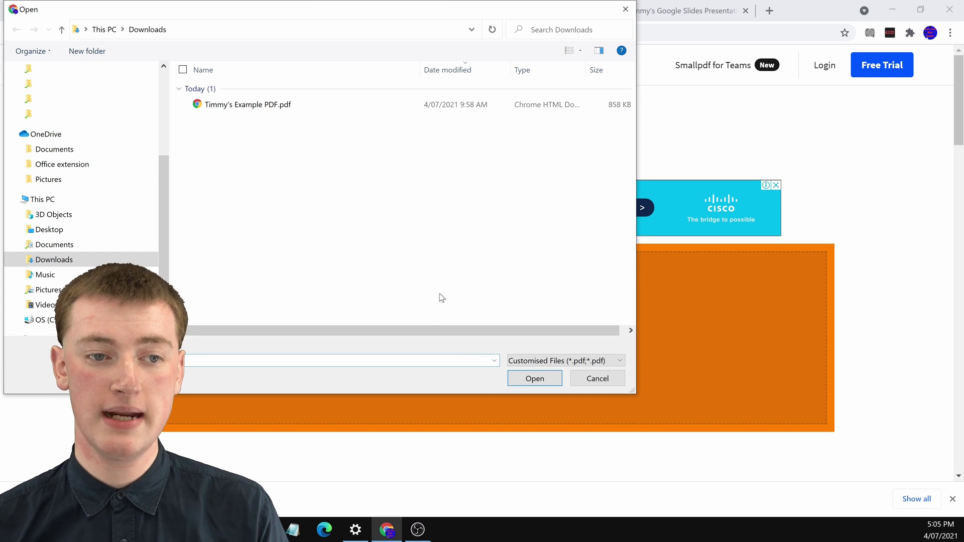
{"action": "double_click", "coordinate": [252, 104]}
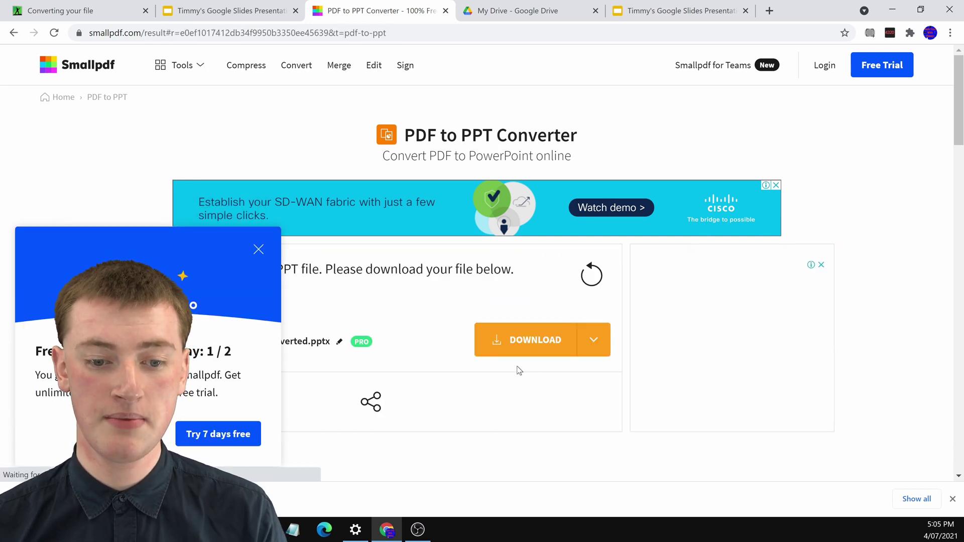
{"action": "left_click", "coordinate": [258, 248]}
{"action": "left_click_drag", "start_coordinate": [144, 270], "coordinate": [319, 270]}
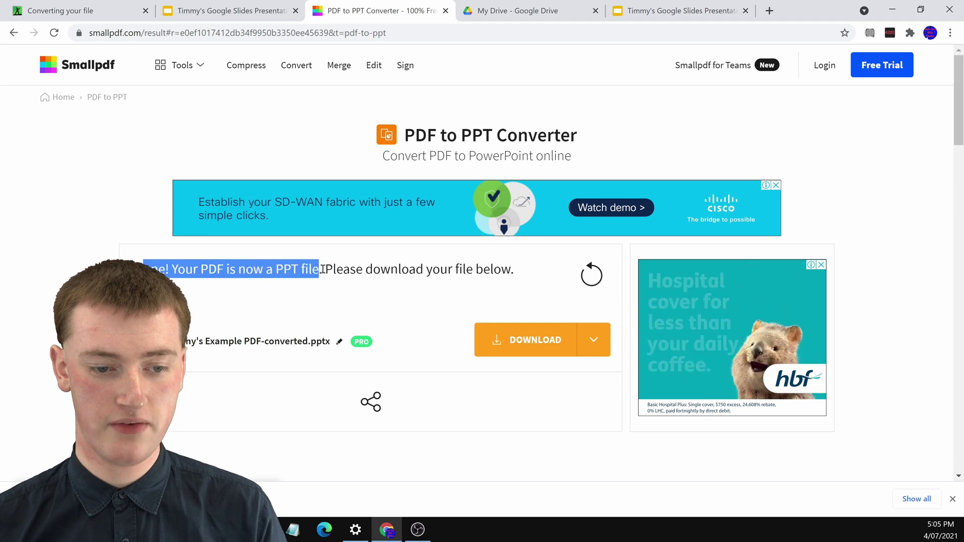
{"action": "left_click", "coordinate": [445, 301]}
{"action": "scroll", "coordinate": [442, 300], "scroll_direction": "down", "scroll_amount": 1}
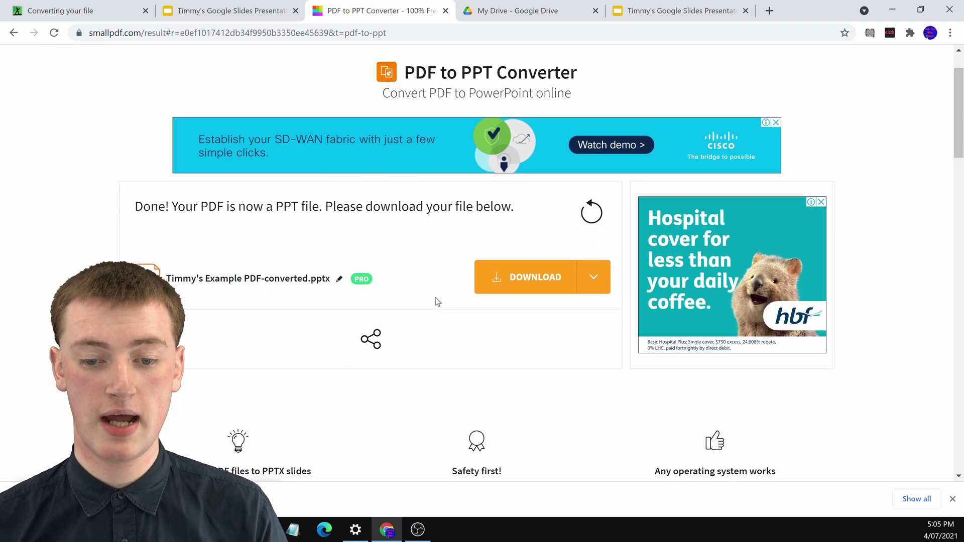
{"action": "left_click", "coordinate": [533, 274]}
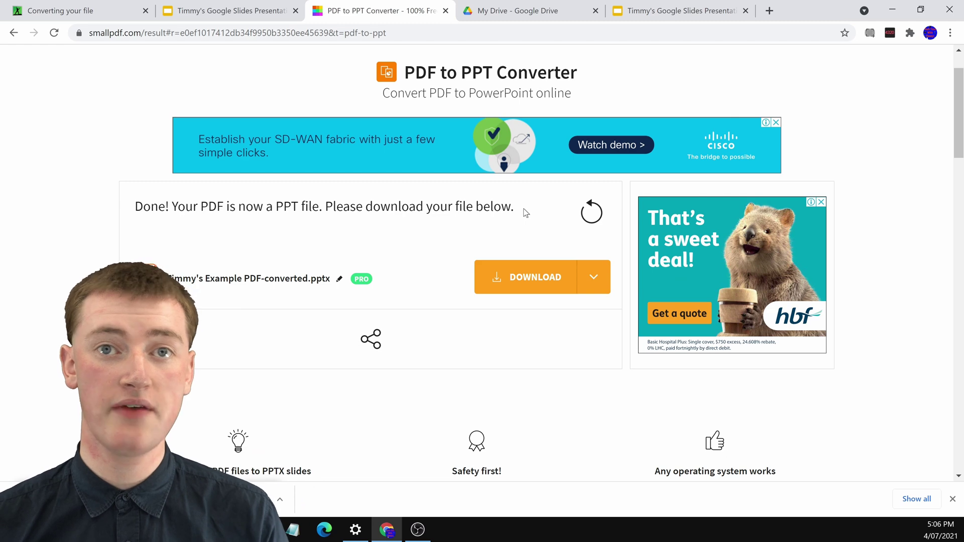
{"action": "left_click", "coordinate": [532, 12]}
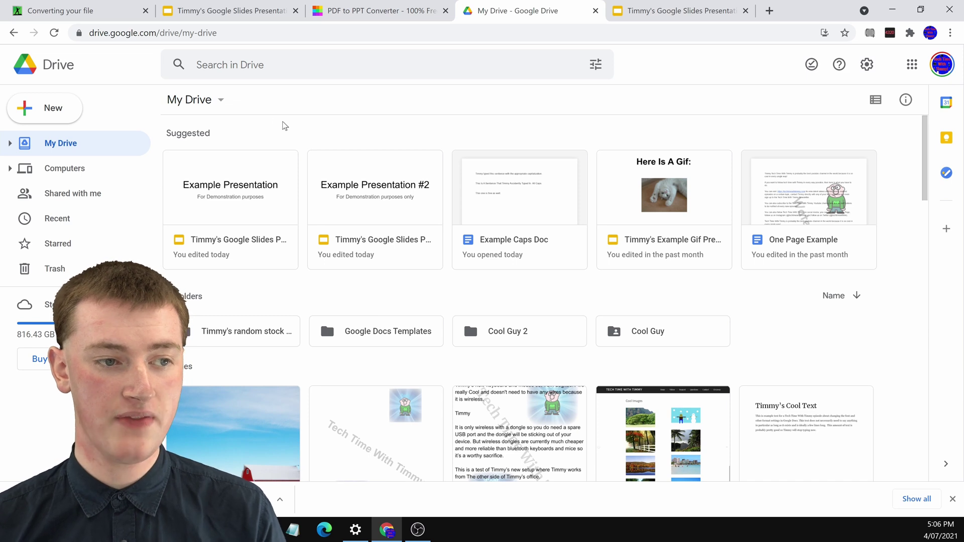
Upload Timmy's Example PDF-converted.pptx to My Drive and open it in Google Slides.
{"action": "left_click", "coordinate": [77, 109]}
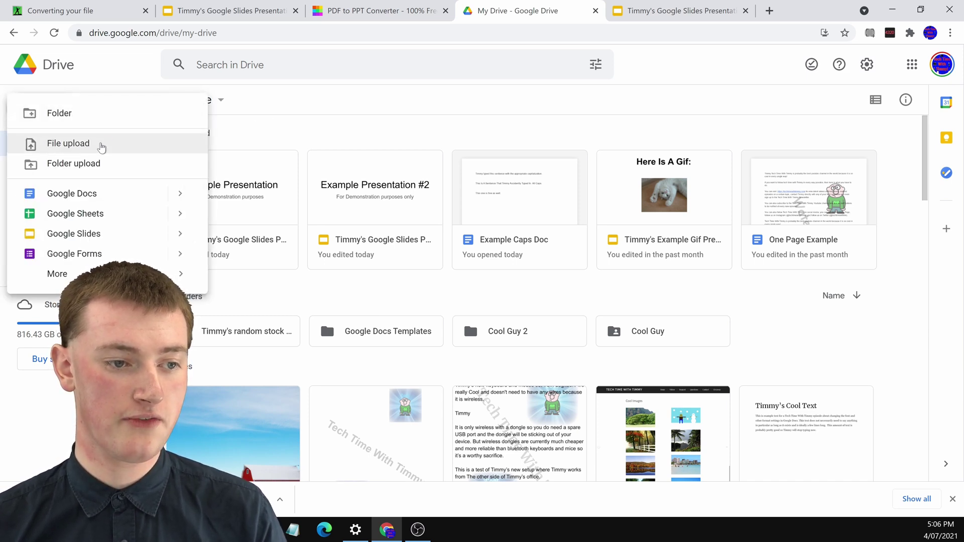
{"action": "left_click", "coordinate": [101, 145]}
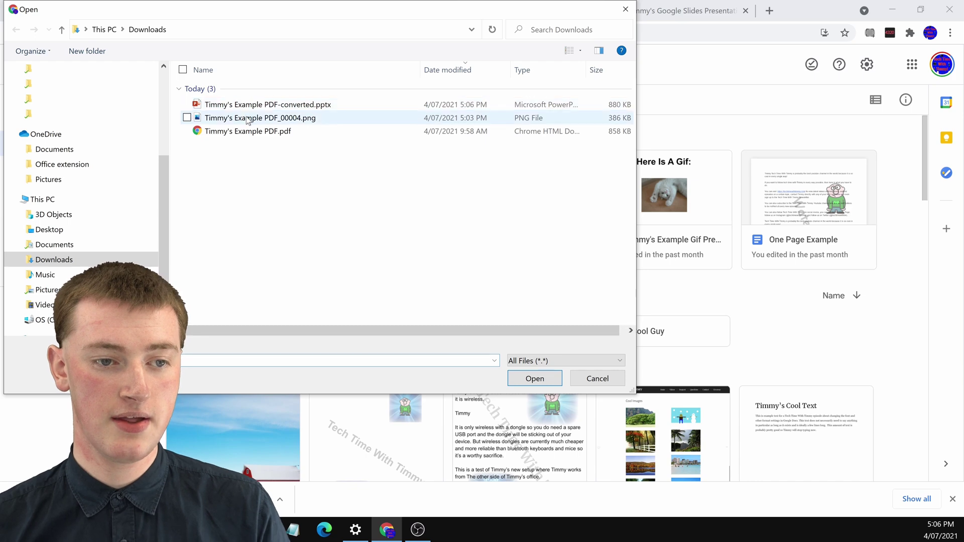
{"action": "double_click", "coordinate": [295, 105]}
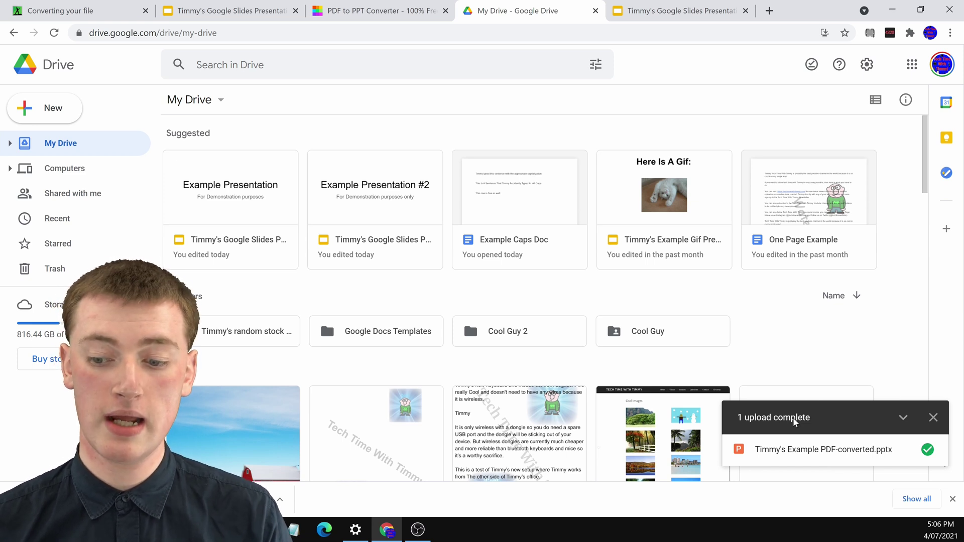
{"action": "left_click", "coordinate": [799, 455]}
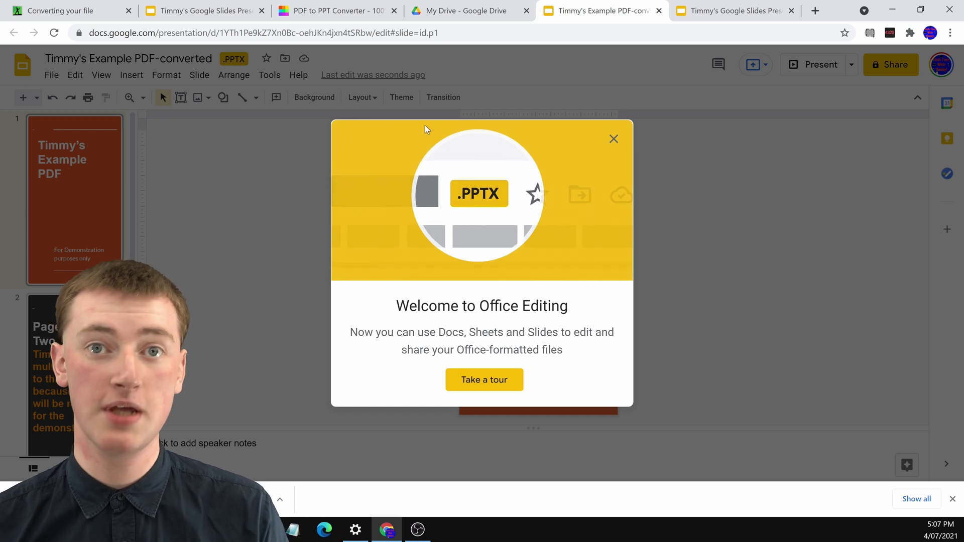
Dismiss the Welcome to Office Editing dialog and browse the converted slides, ending on the title slide.
{"action": "left_click", "coordinate": [613, 140]}
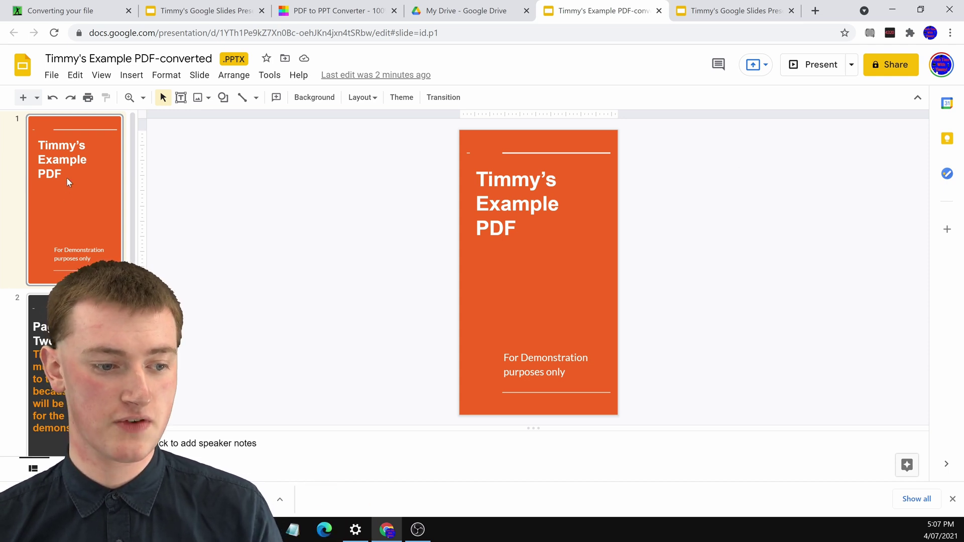
{"action": "key", "text": "Down"}
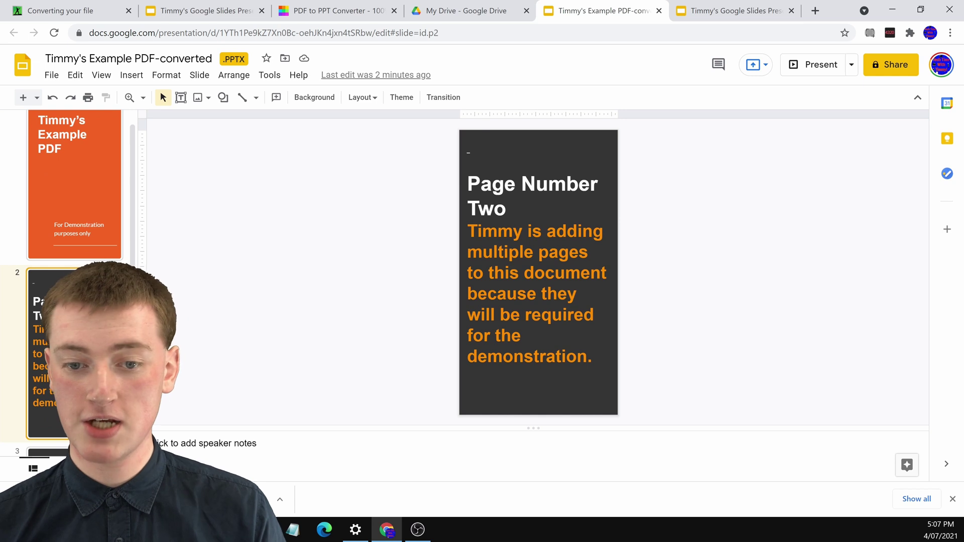
{"action": "scroll", "coordinate": [57, 257], "scroll_direction": "down", "scroll_amount": 6}
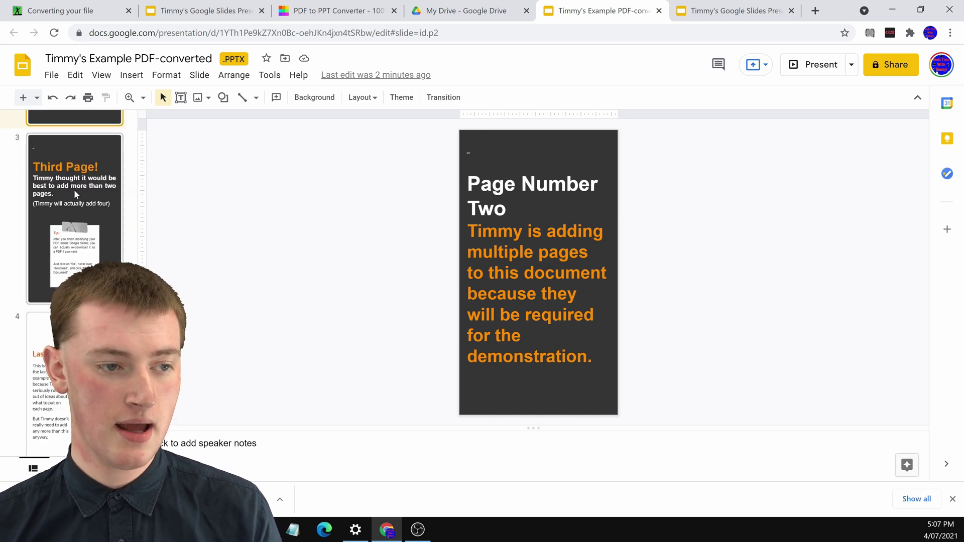
{"action": "left_click", "coordinate": [73, 189]}
{"action": "scroll", "coordinate": [63, 201], "scroll_direction": "up", "scroll_amount": 6}
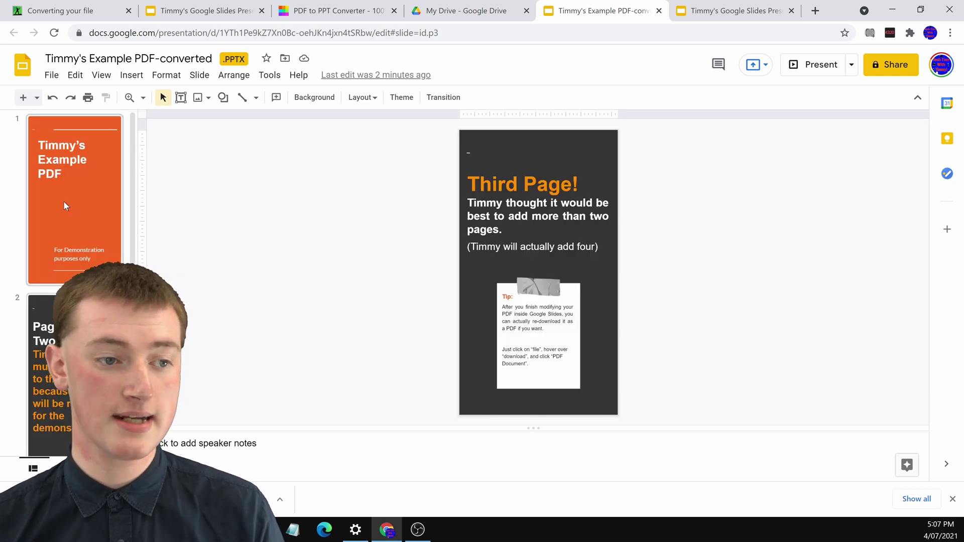
{"action": "left_click", "coordinate": [79, 161]}
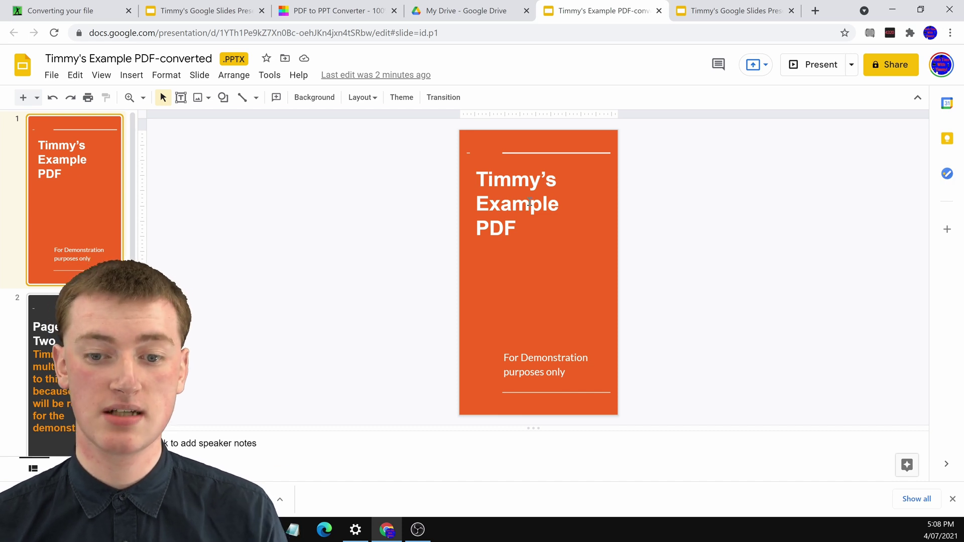
Append the author's first name after 'PDF' in slide 1's title.
{"action": "left_click", "coordinate": [513, 225]}
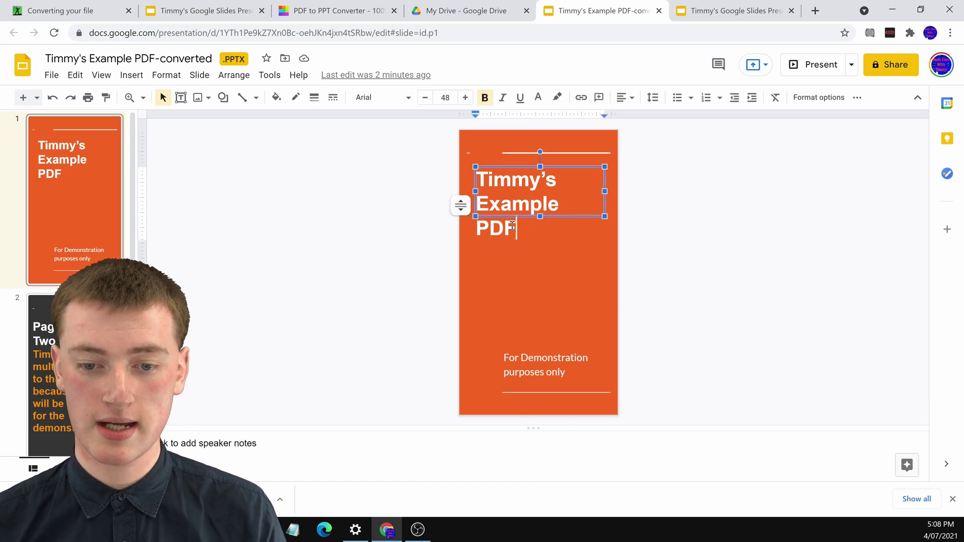
{"action": "type", "text": "Tim,,my"}
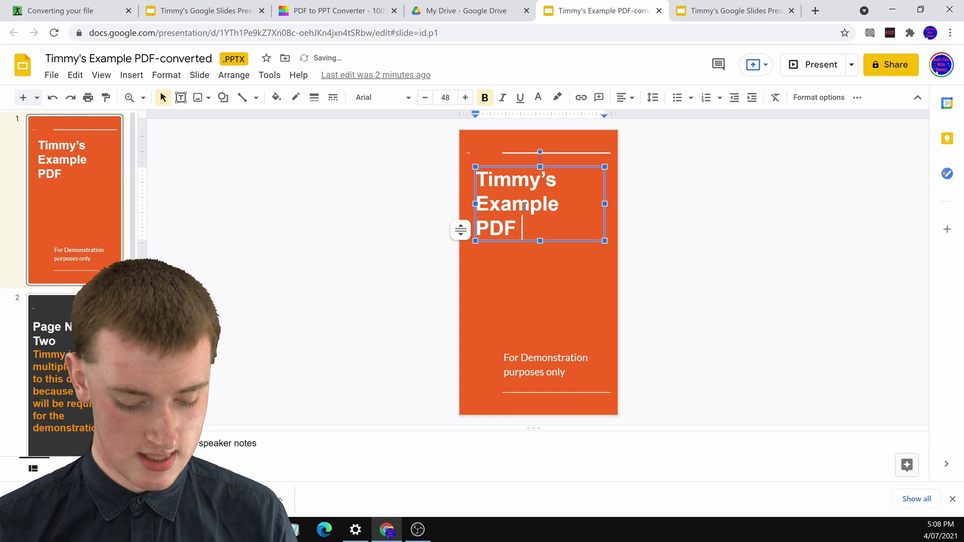
{"action": "left_click", "coordinate": [740, 222]}
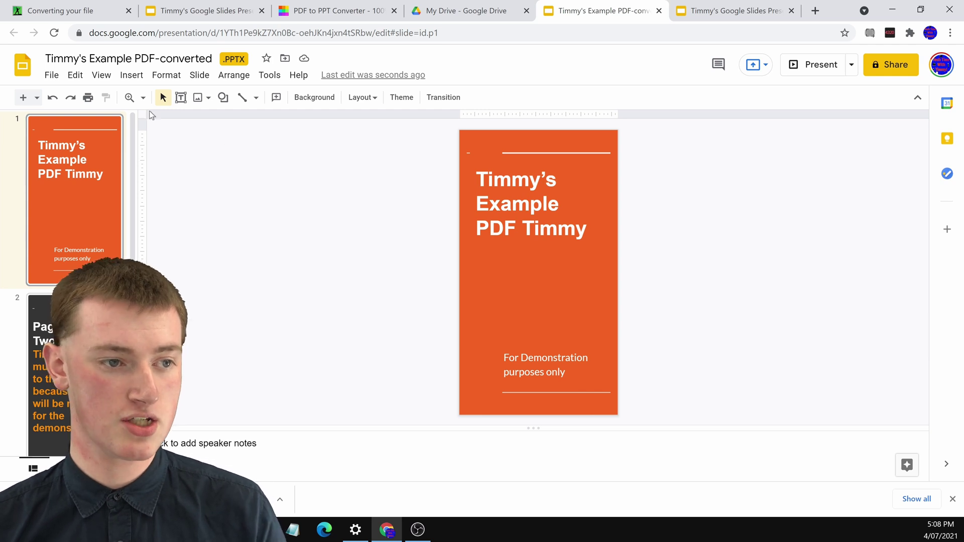
{"action": "left_click", "coordinate": [52, 77]}
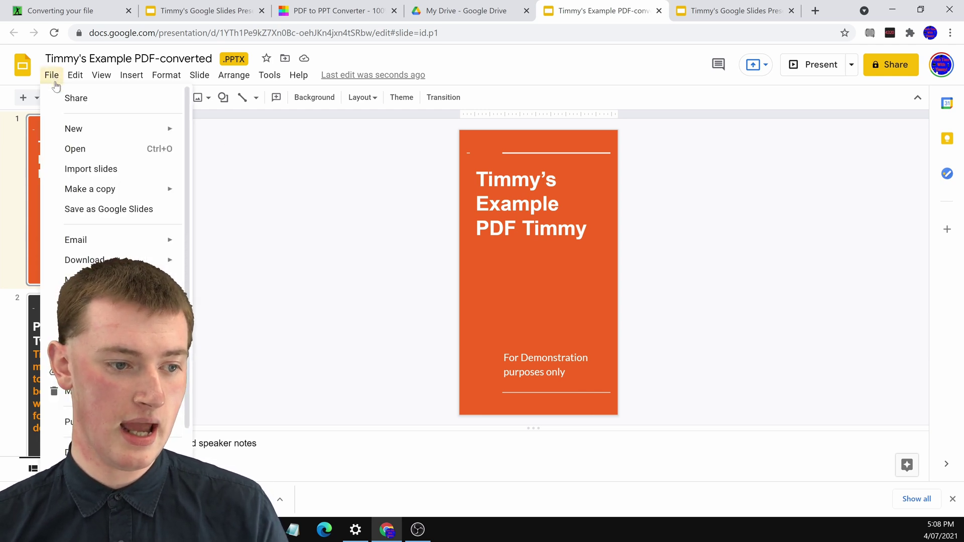
Save the converted PPTX as a native Google Slides file.
{"action": "left_click", "coordinate": [92, 214]}
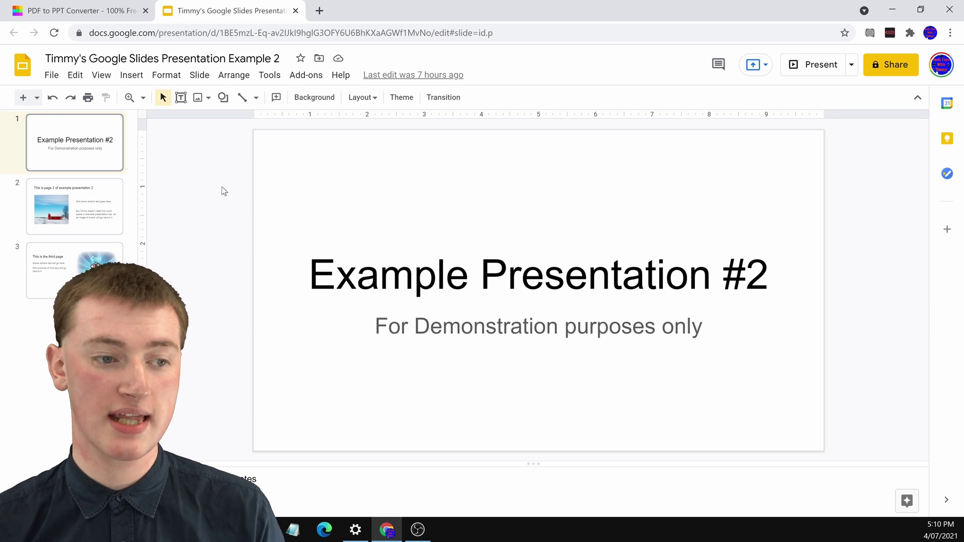
View Example Presentation 2's barn slide and third slide, then return to its title slide.
{"action": "left_click", "coordinate": [98, 185]}
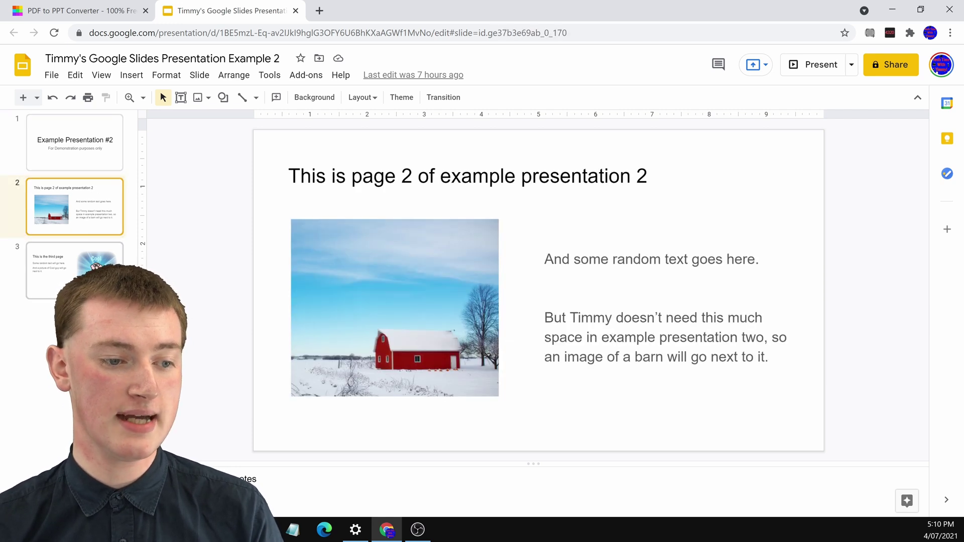
{"action": "left_click", "coordinate": [51, 271]}
{"action": "left_click", "coordinate": [100, 151]}
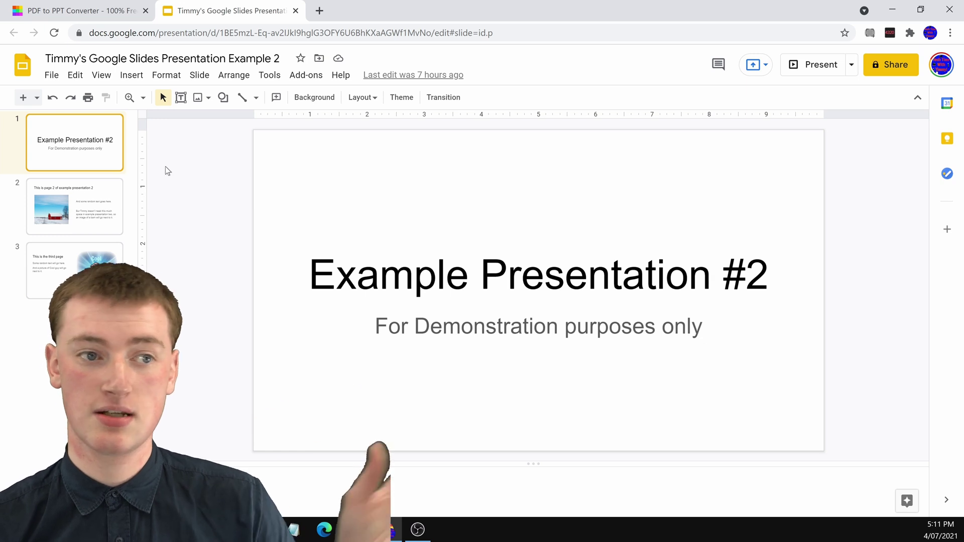
{"action": "left_click", "coordinate": [51, 5]}
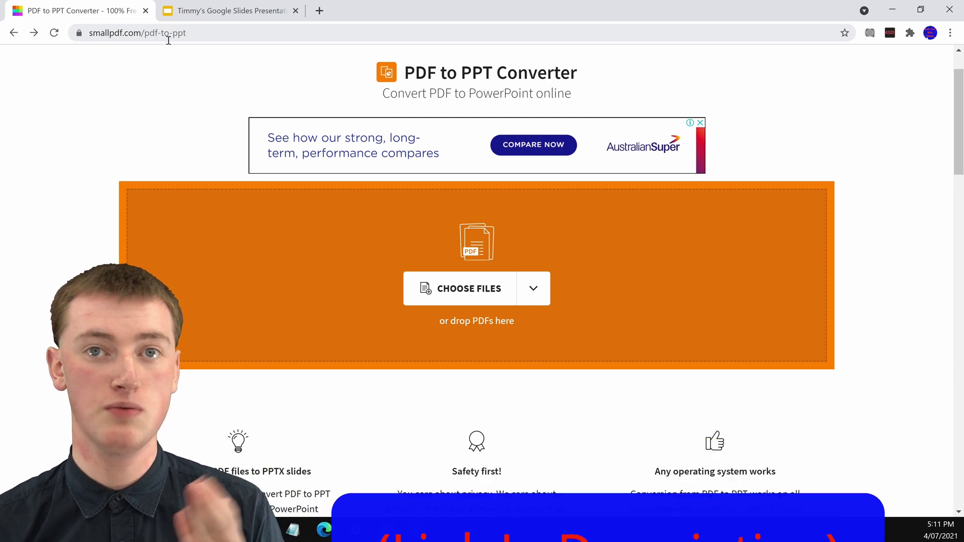
Upload the example PDF from Downloads to Smallpdf, download the converted PPTX, and return to Example Presentation 2.
{"action": "left_click", "coordinate": [466, 302]}
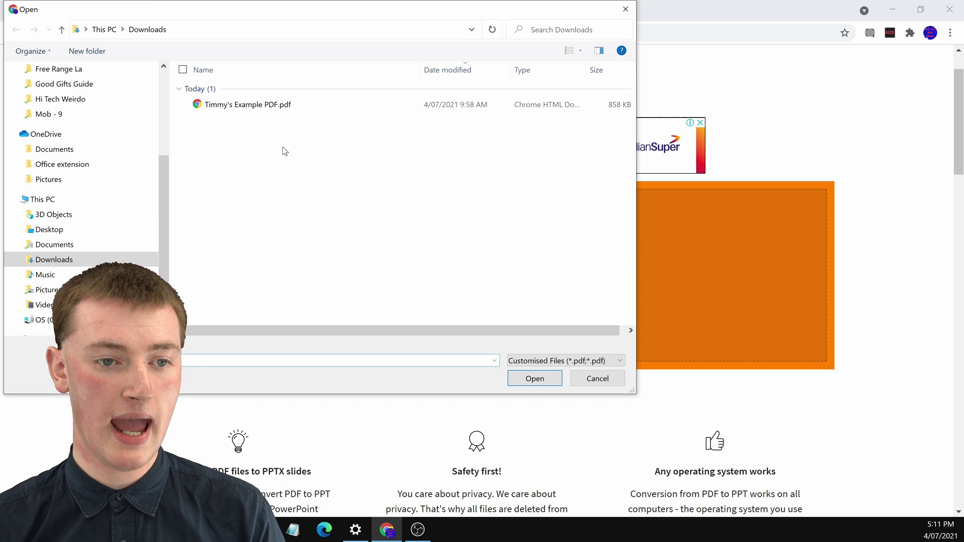
{"action": "double_click", "coordinate": [248, 105]}
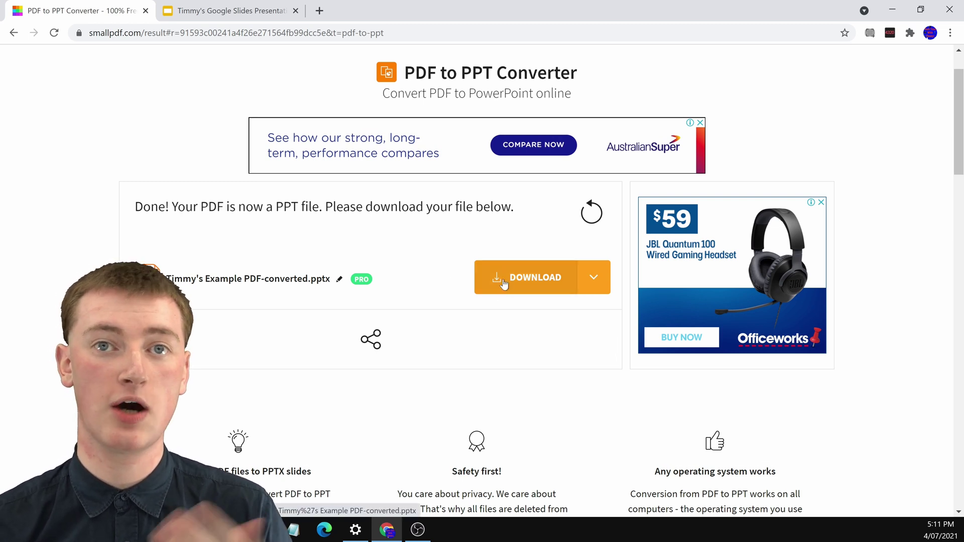
{"action": "left_click", "coordinate": [504, 284]}
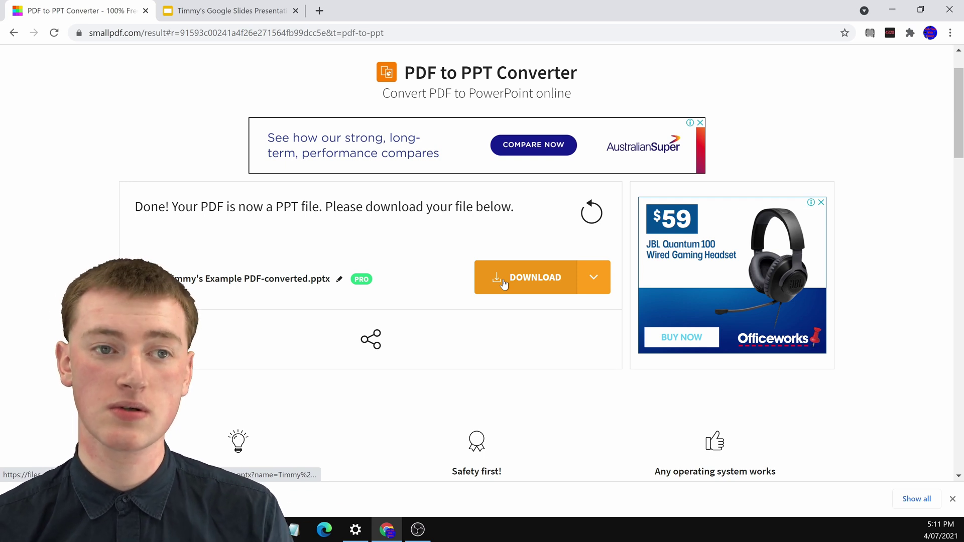
{"action": "left_click", "coordinate": [200, 11]}
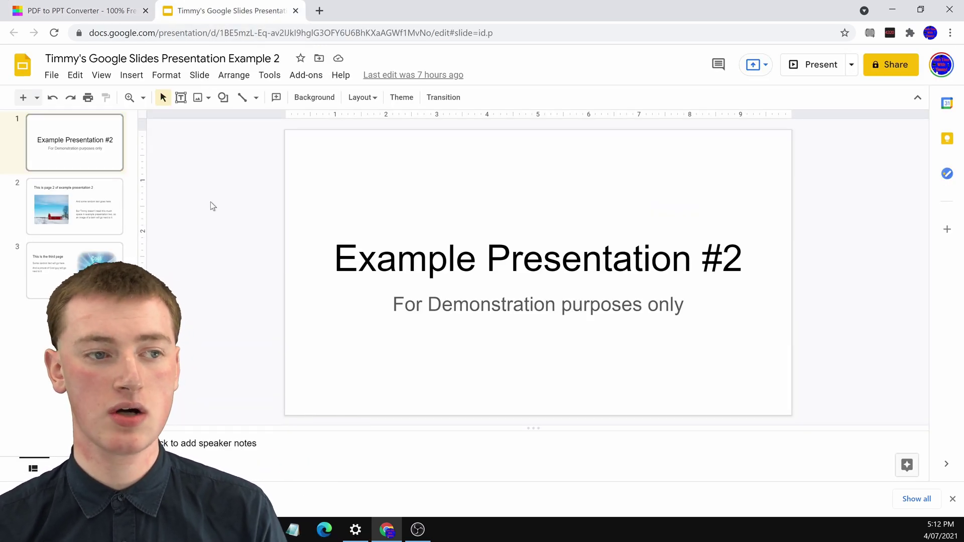
Upload the converted Timmy's Example PDF .pptx from the device through File > Import slides.
{"action": "left_click", "coordinate": [52, 76]}
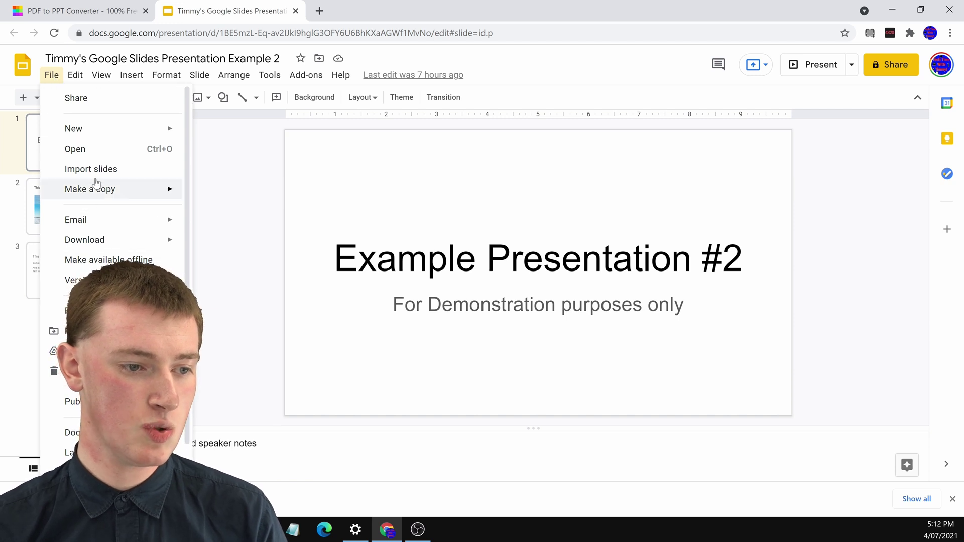
{"action": "left_click", "coordinate": [120, 174]}
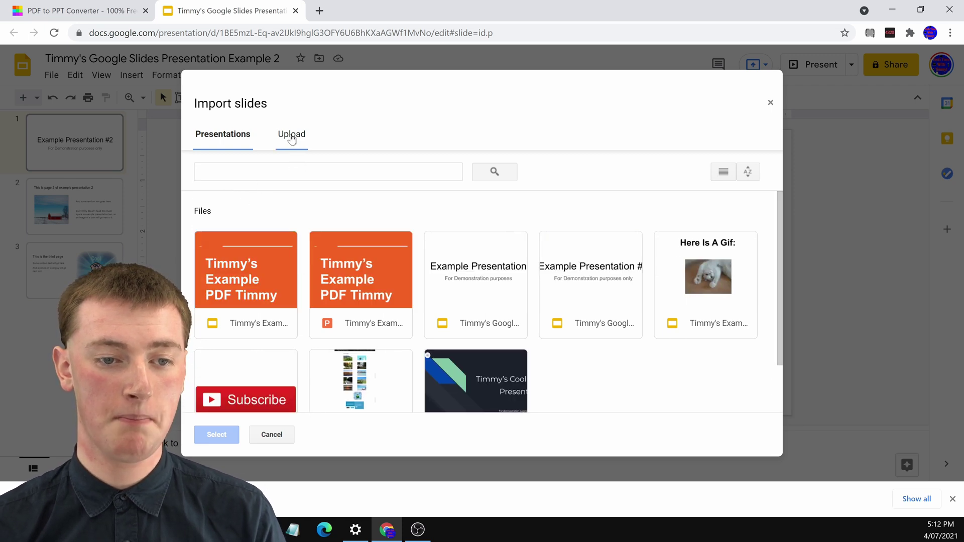
{"action": "left_click", "coordinate": [292, 136]}
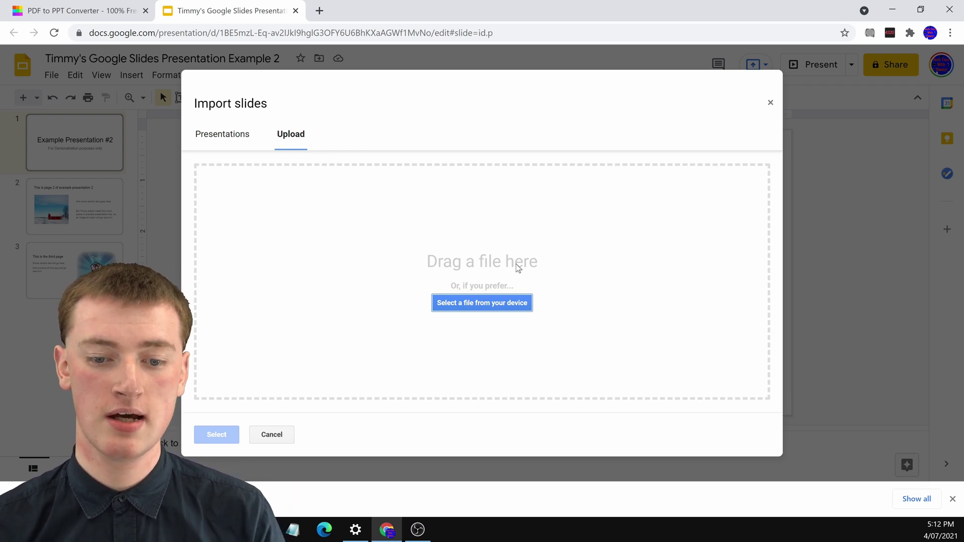
{"action": "left_click", "coordinate": [480, 305]}
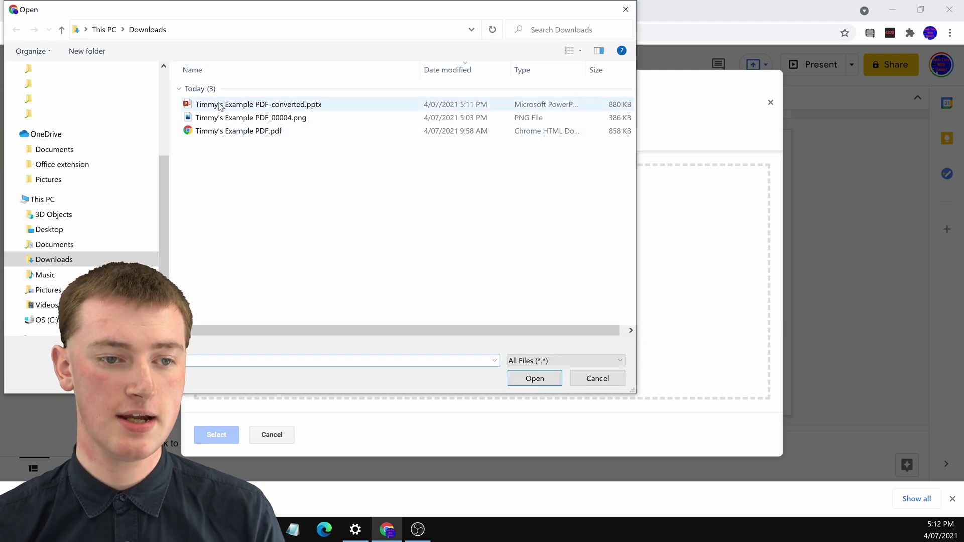
{"action": "double_click", "coordinate": [247, 109]}
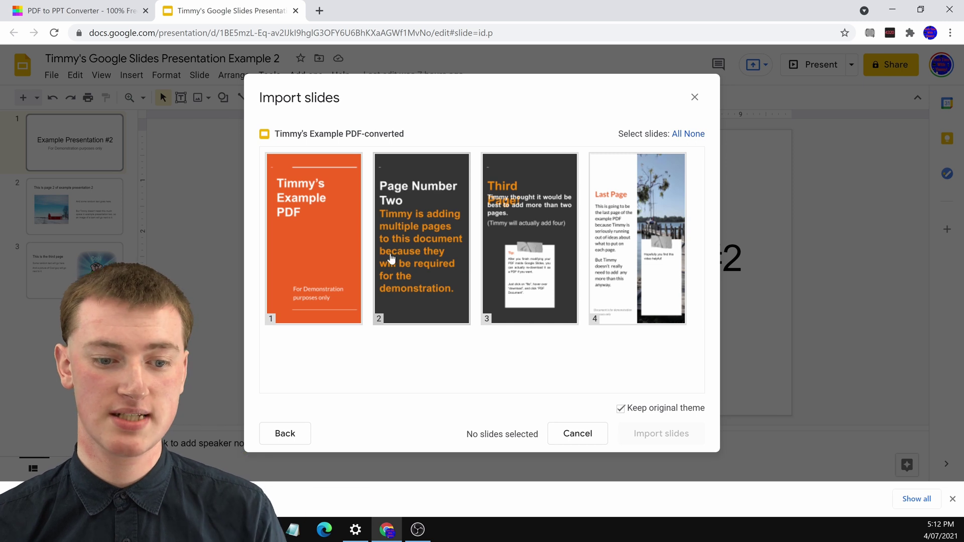
Import only the 'Timmy's Example PDF' title page and 'Last Page', skipping Page Number Two and Third Page.
{"action": "left_click", "coordinate": [302, 251]}
{"action": "left_click", "coordinate": [433, 234]}
{"action": "left_click", "coordinate": [542, 246]}
{"action": "left_click", "coordinate": [628, 244]}
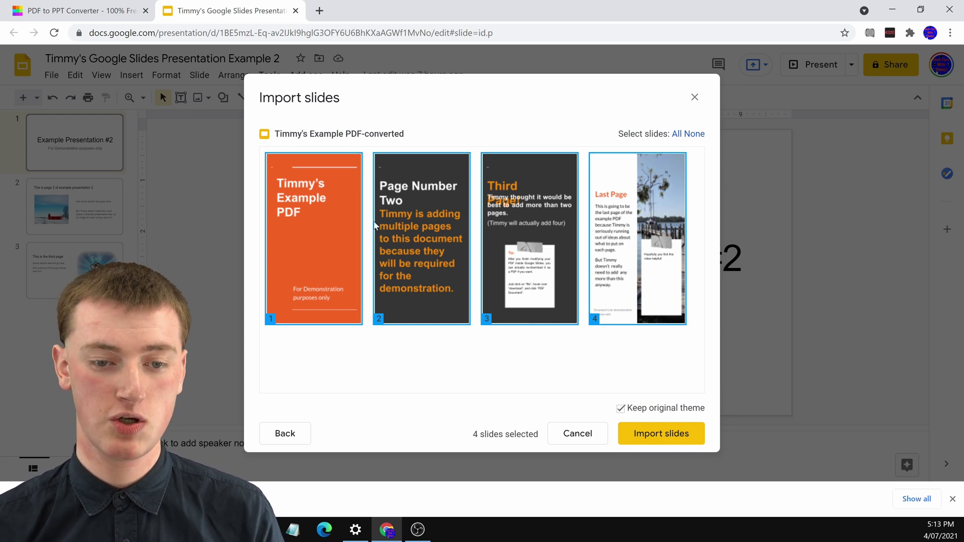
{"action": "left_click", "coordinate": [421, 227]}
{"action": "left_click", "coordinate": [530, 229]}
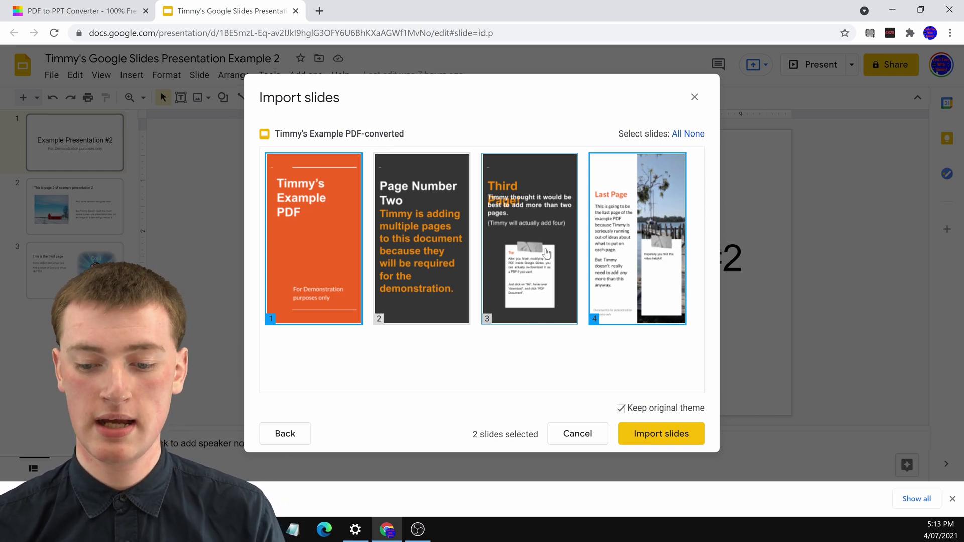
{"action": "left_click", "coordinate": [659, 438]}
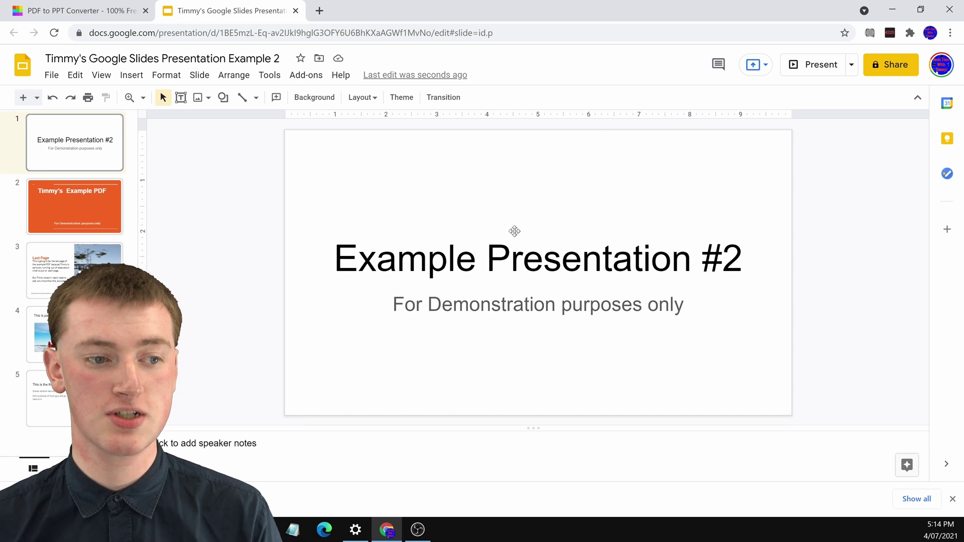
{"action": "left_click", "coordinate": [98, 204]}
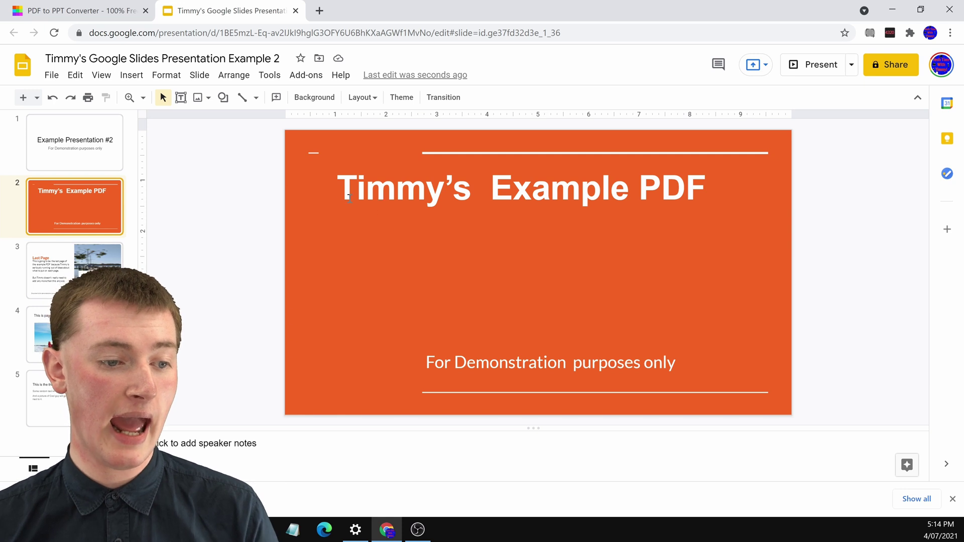
{"action": "left_click", "coordinate": [78, 276]}
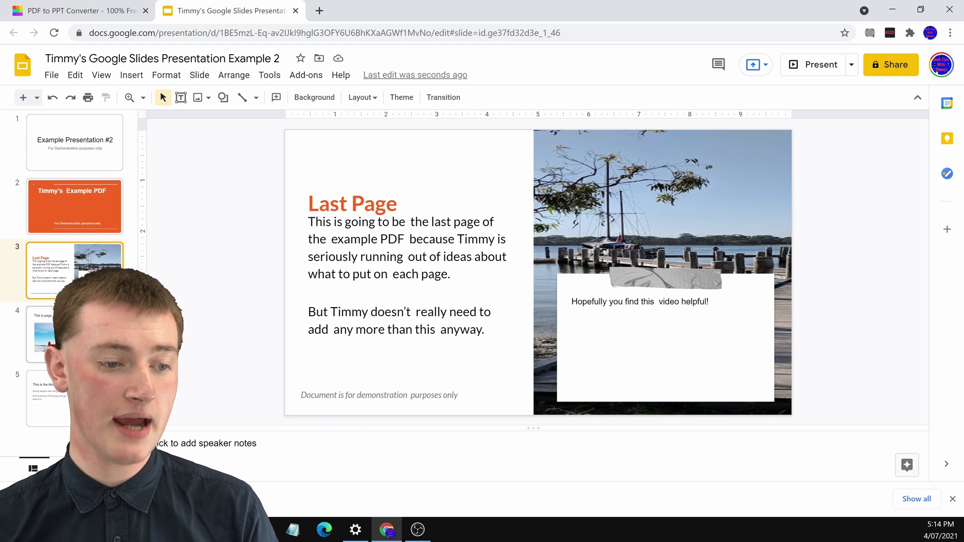
{"action": "left_click", "coordinate": [56, 337]}
{"action": "left_click", "coordinate": [62, 407]}
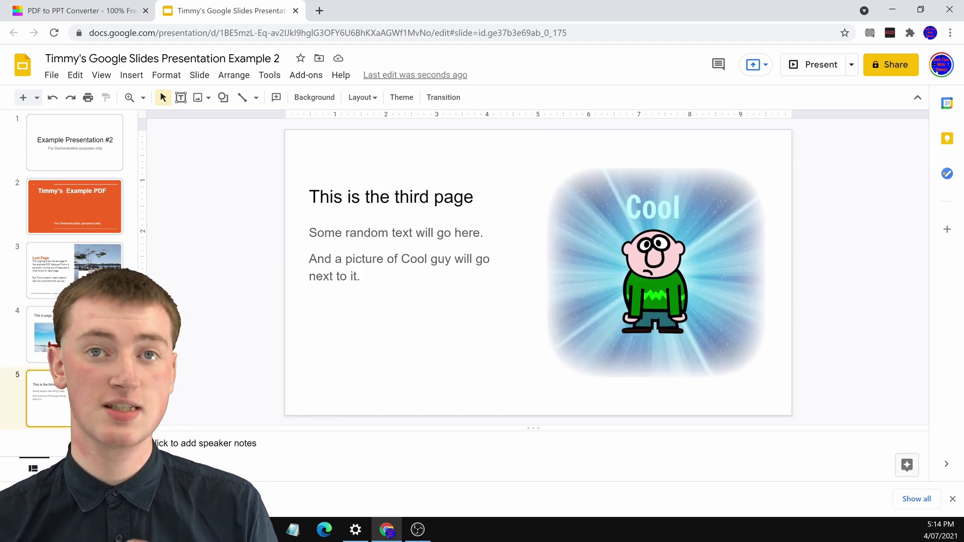